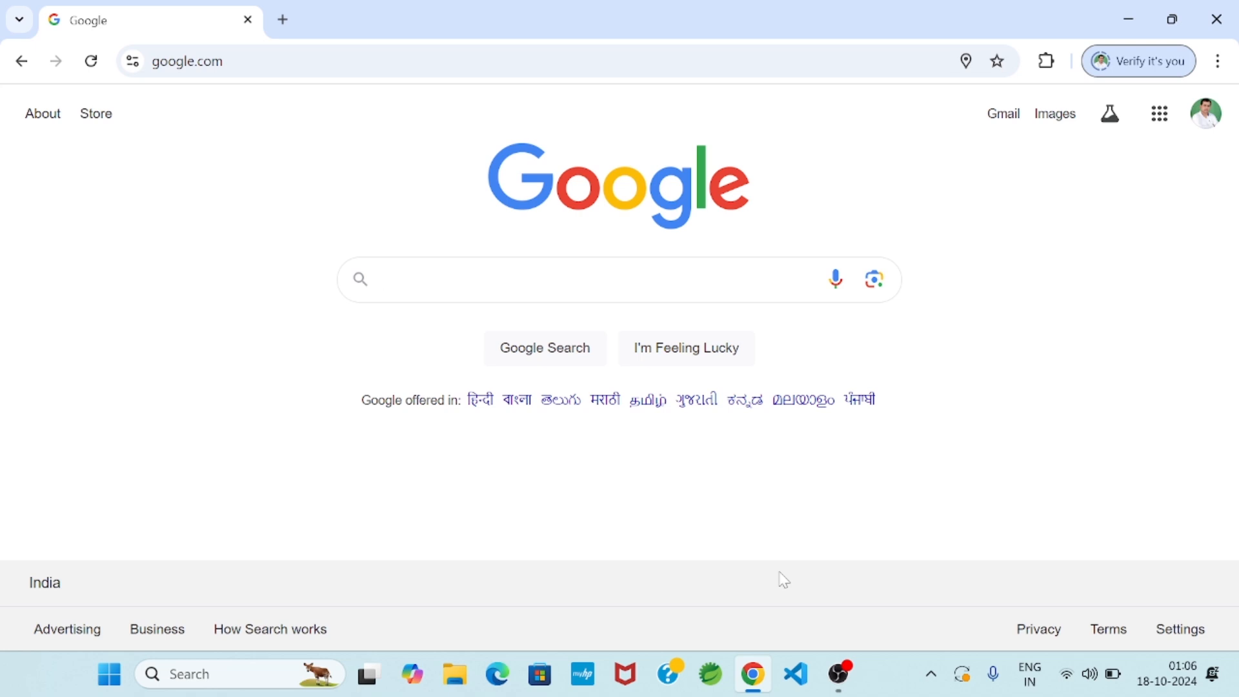
Search Google for "sts download"
text(sts)
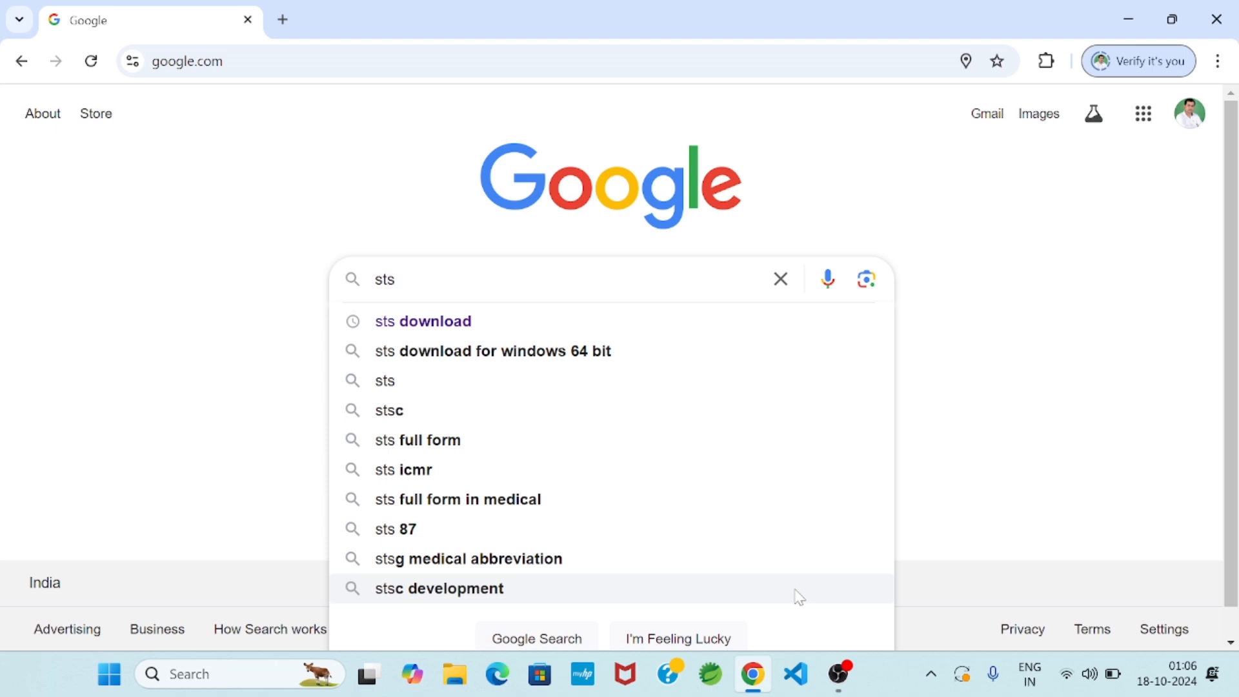
click(475, 322)
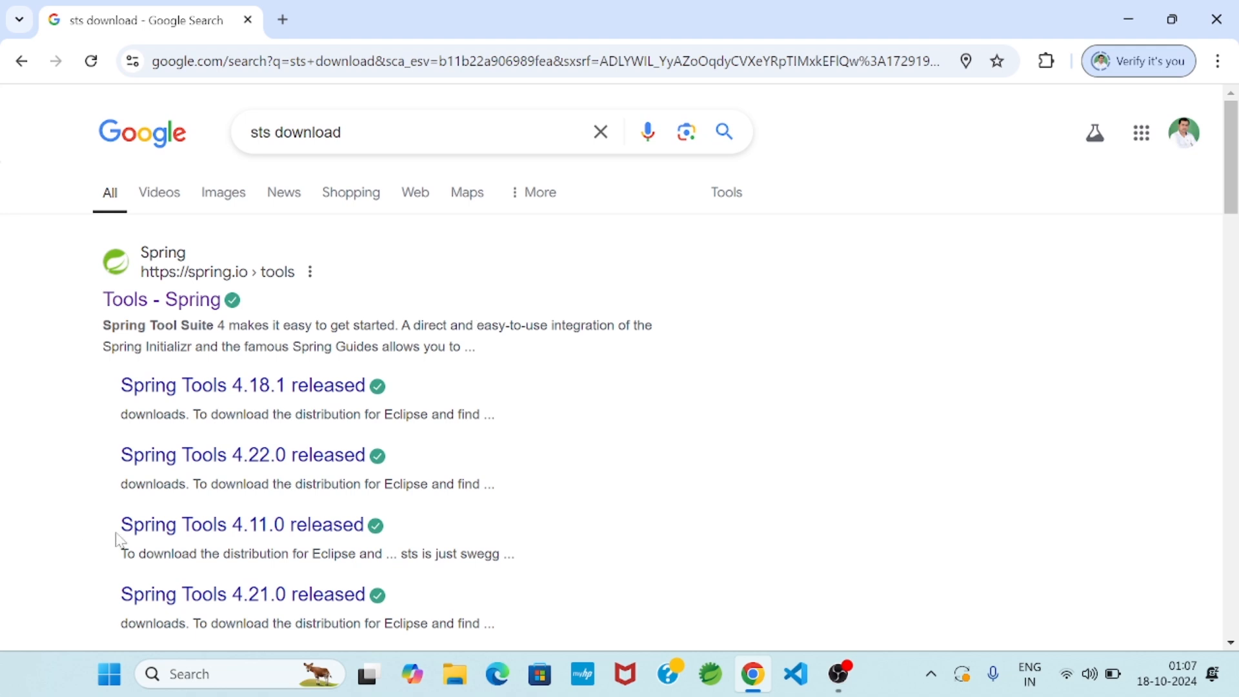
Open Command Prompt and check the installed Java version with java -version
click(110, 676)
text(cmd)
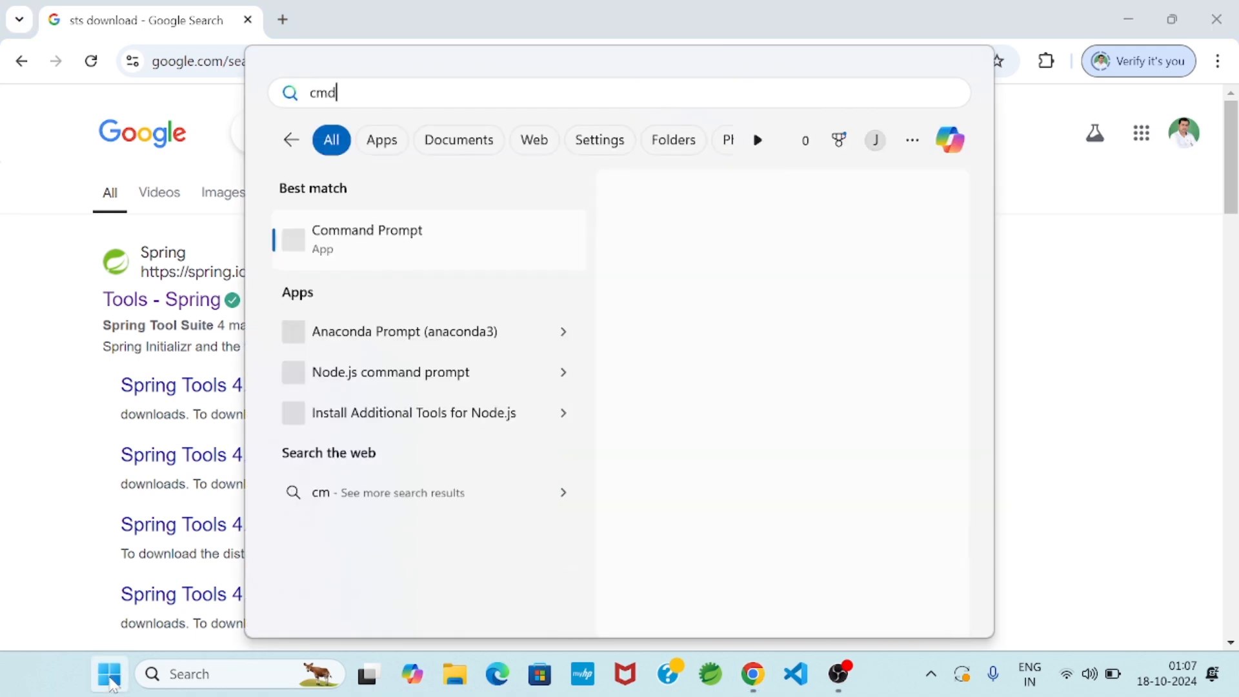
key(Return)
text(java -version)
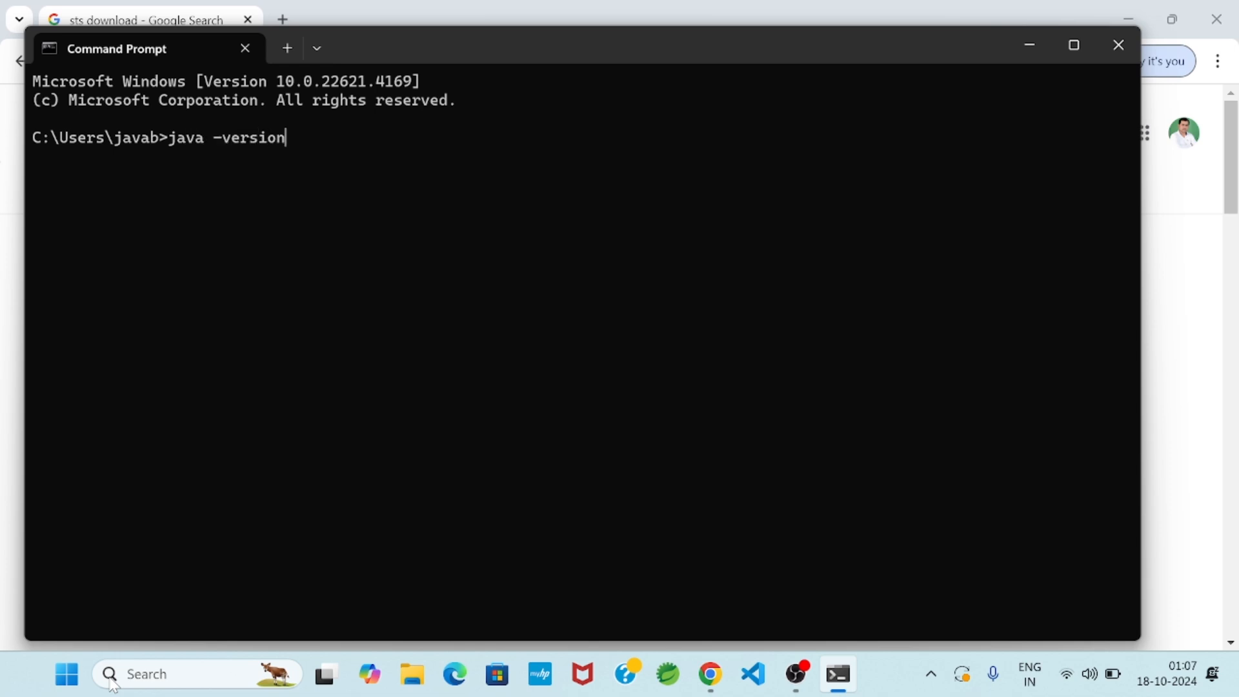
key(Return)
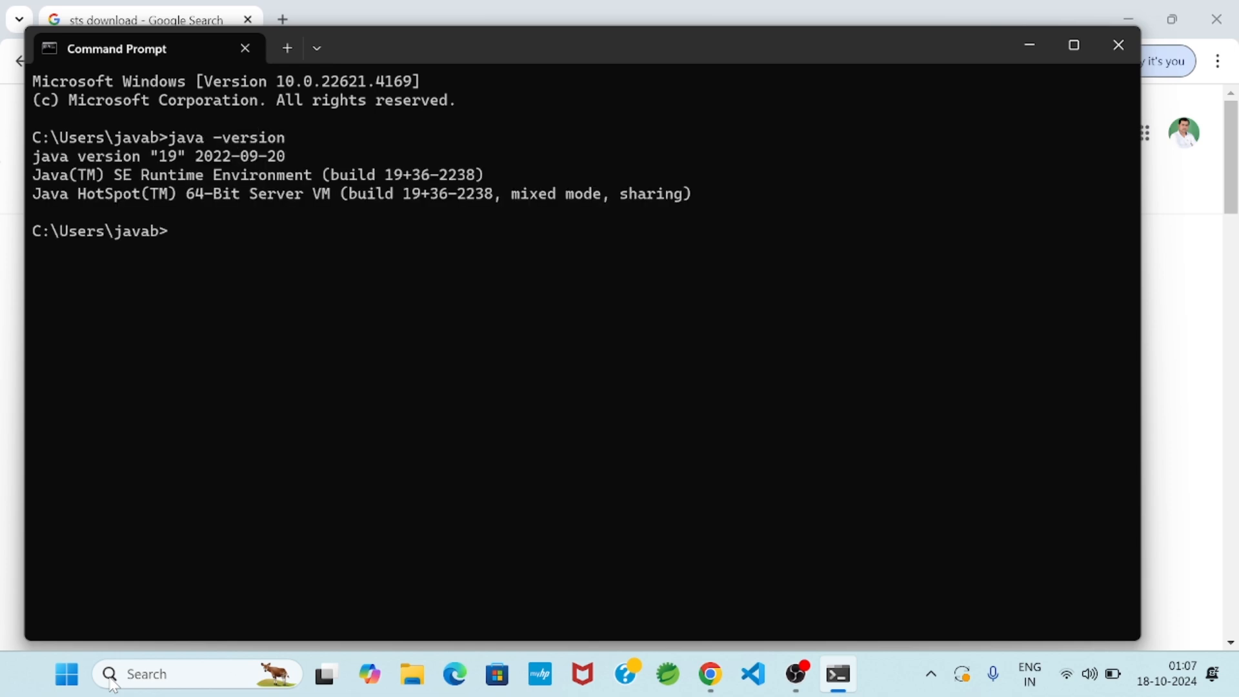
click(1100, 56)
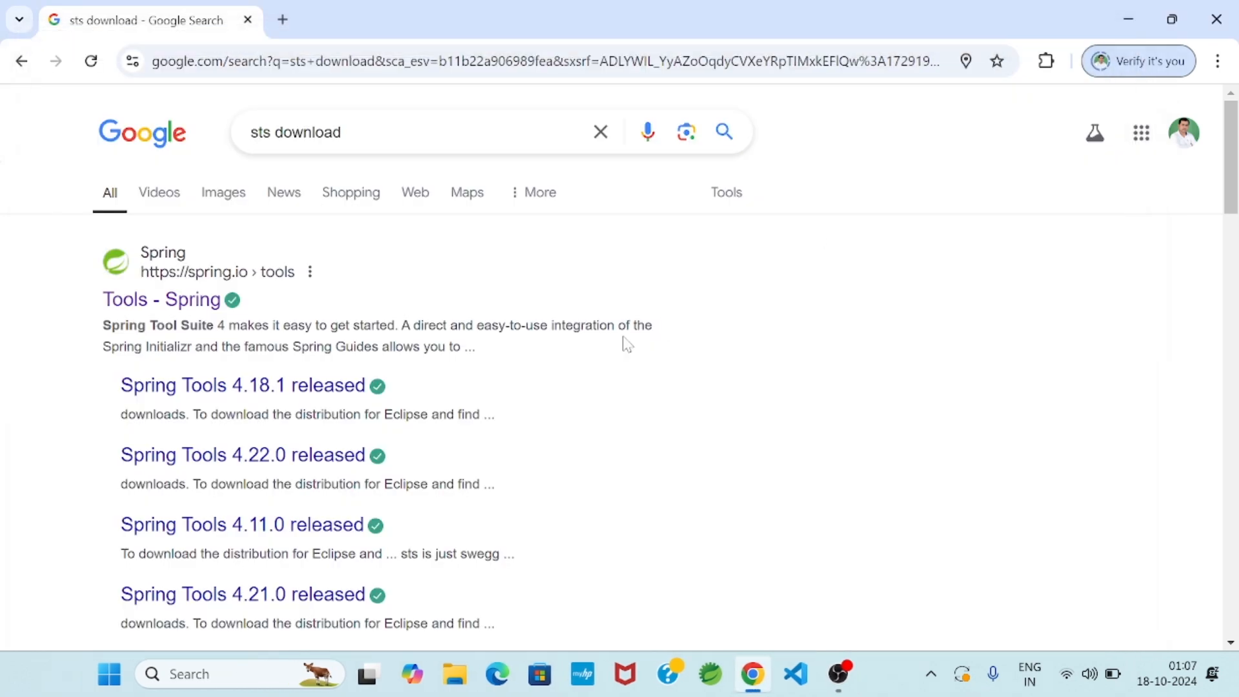
Open the Spring Tools result in a new tab and scroll to the 4.26.0 download links
right_click(193, 300)
click(253, 323)
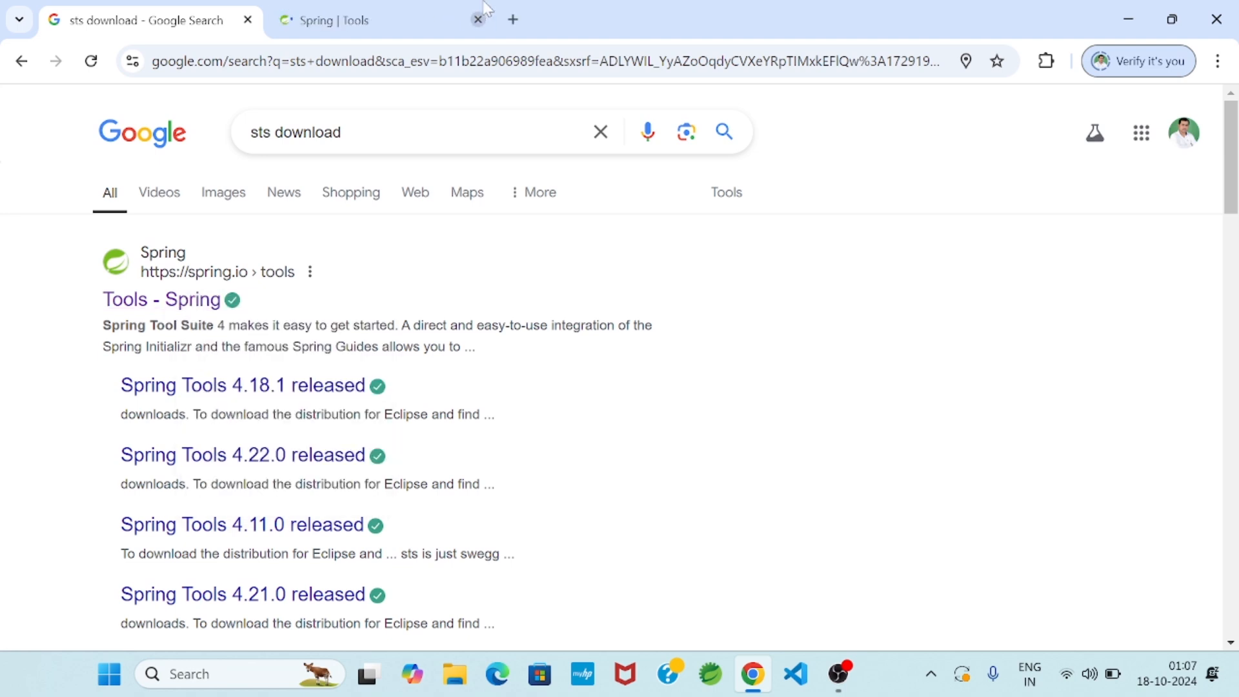
click(420, 24)
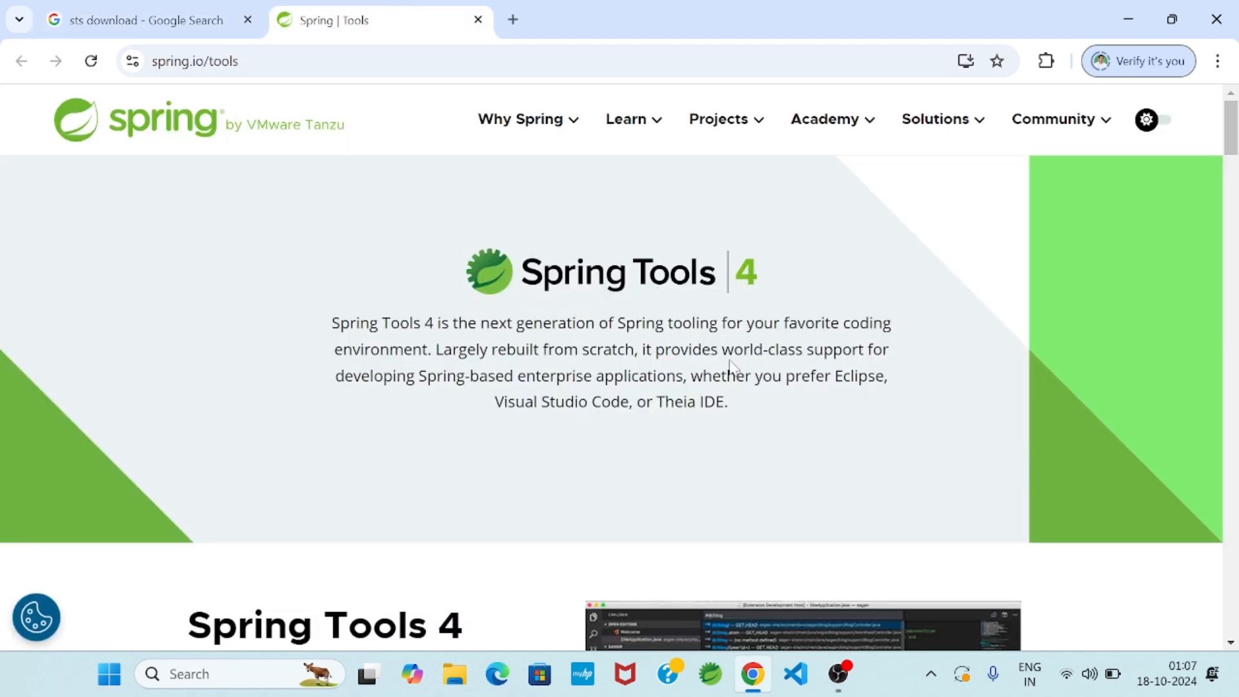
scroll(726, 358, down, 10)
scroll(727, 359, down, 3)
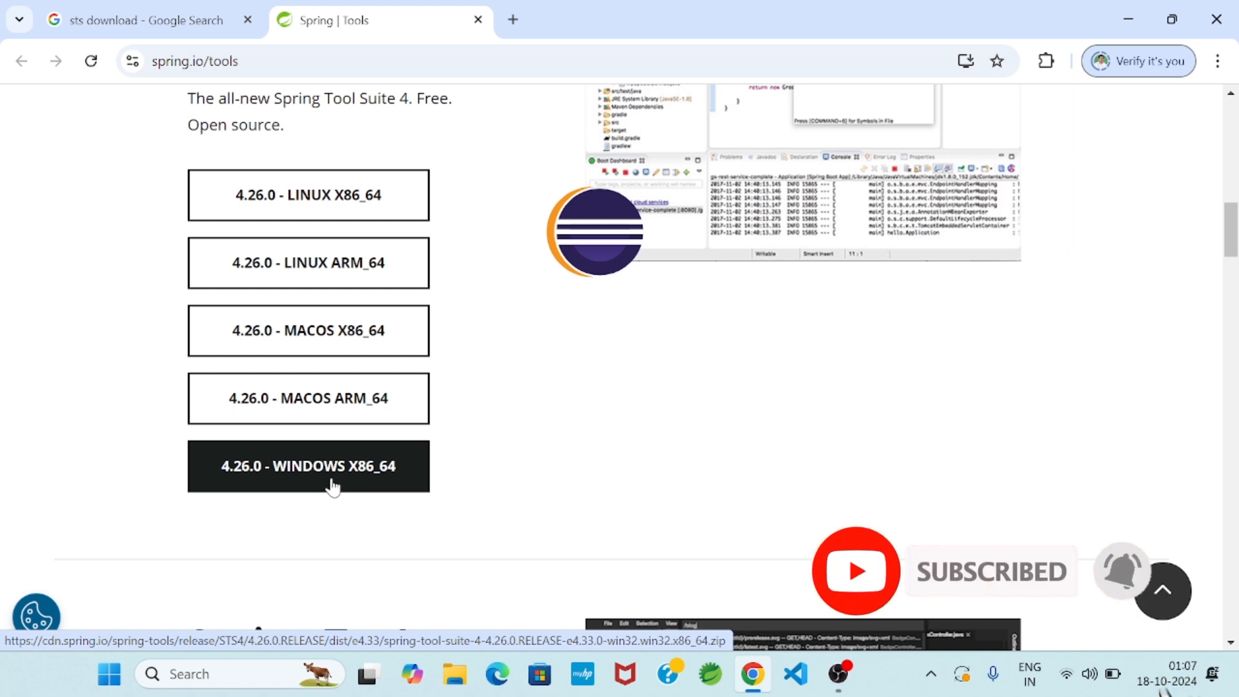
Open the Downloads folder in File Explorer and select the spring-tool-suite-4-4.26.0 zip archive
click(455, 676)
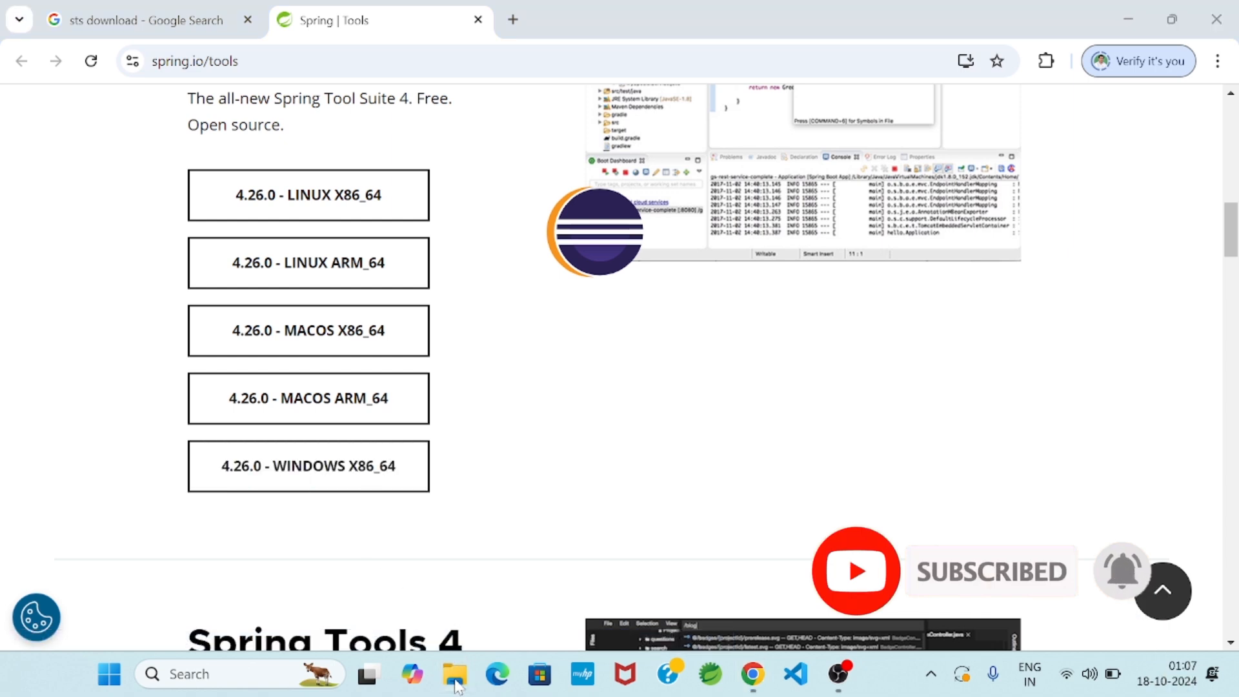
click(103, 278)
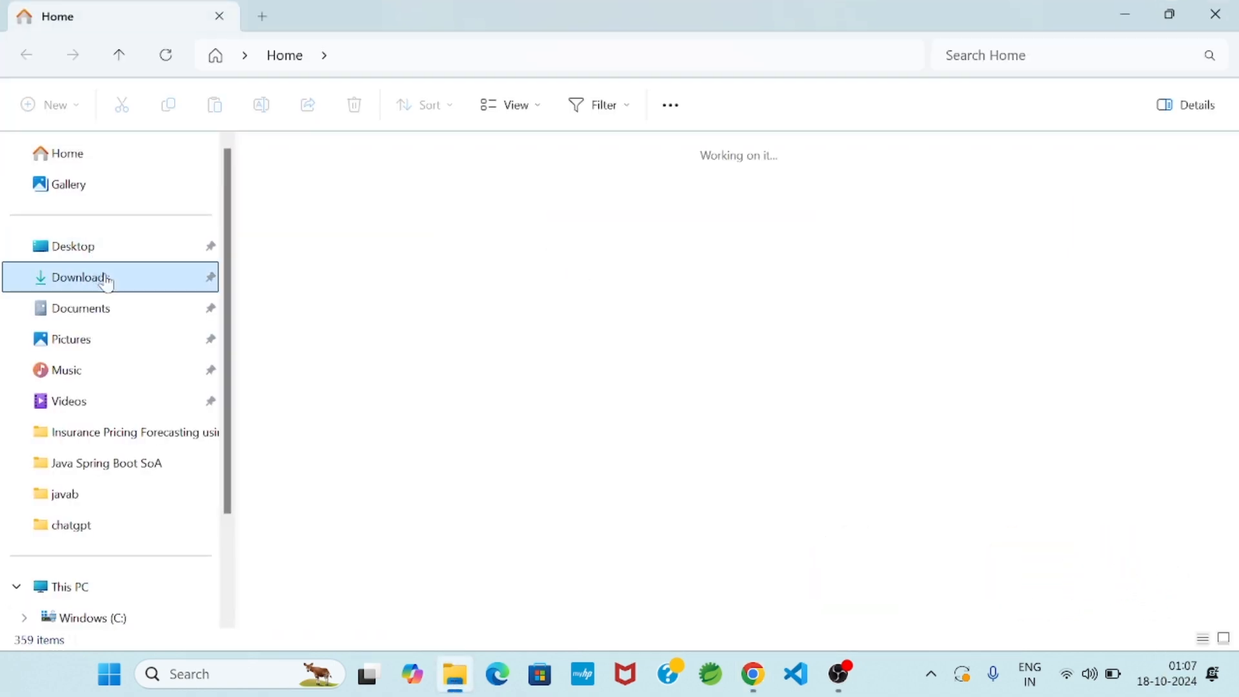
click(378, 190)
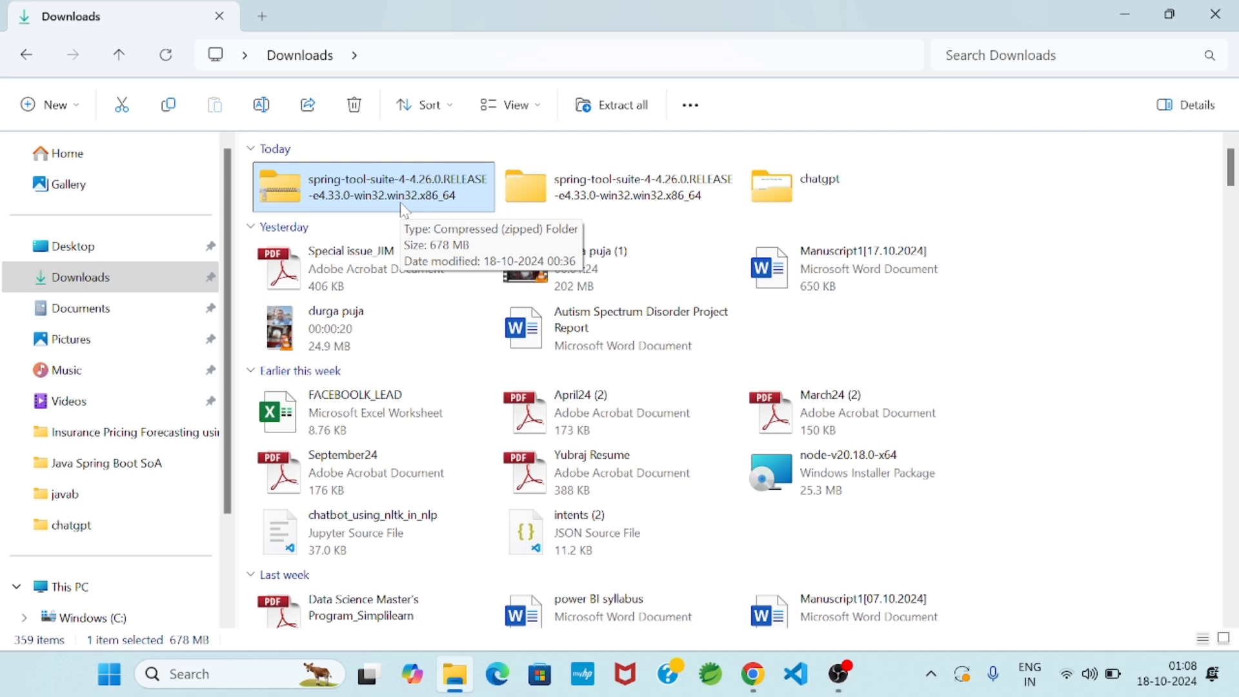
right_click(406, 204)
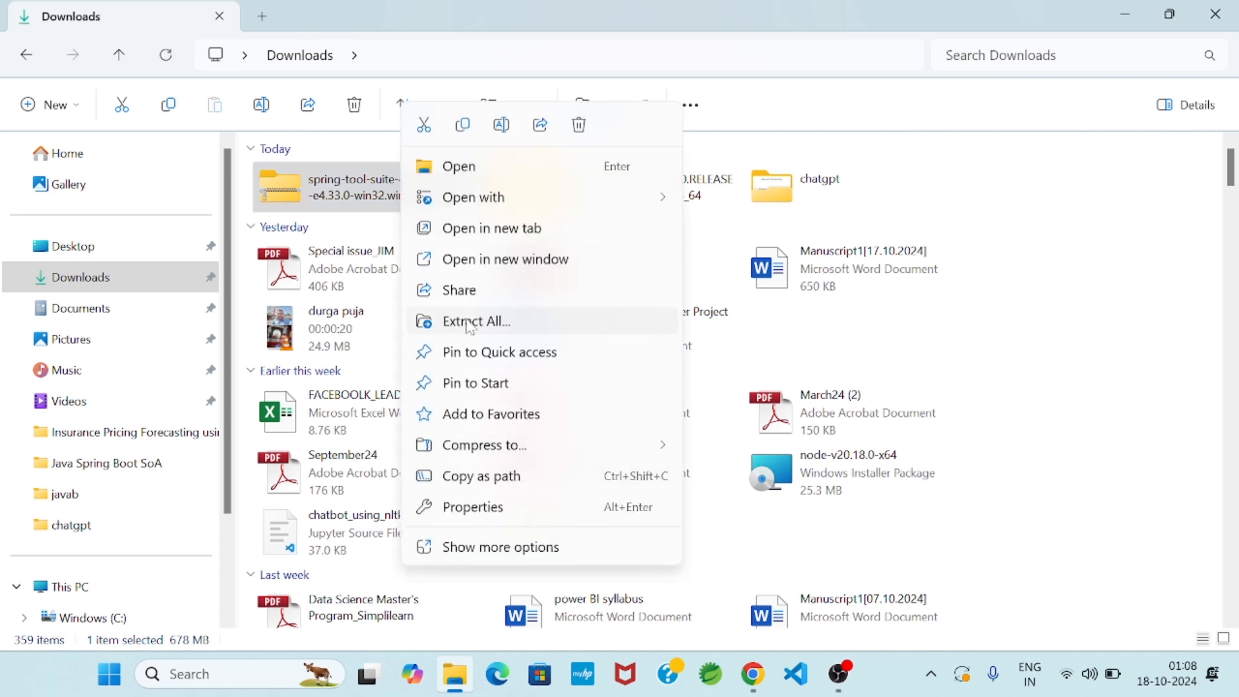
click(1032, 287)
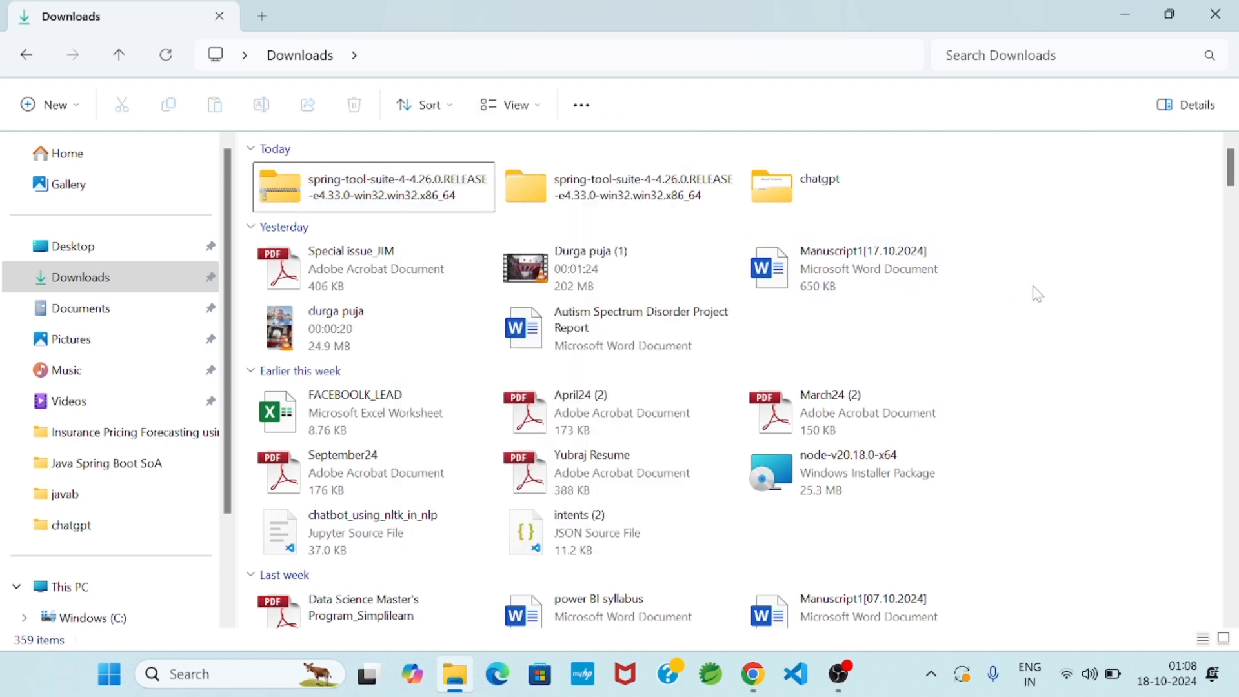
Open the extracted sts-4.26.0.RELEASE folder and launch the SpringToolSuite4 application
click(597, 181)
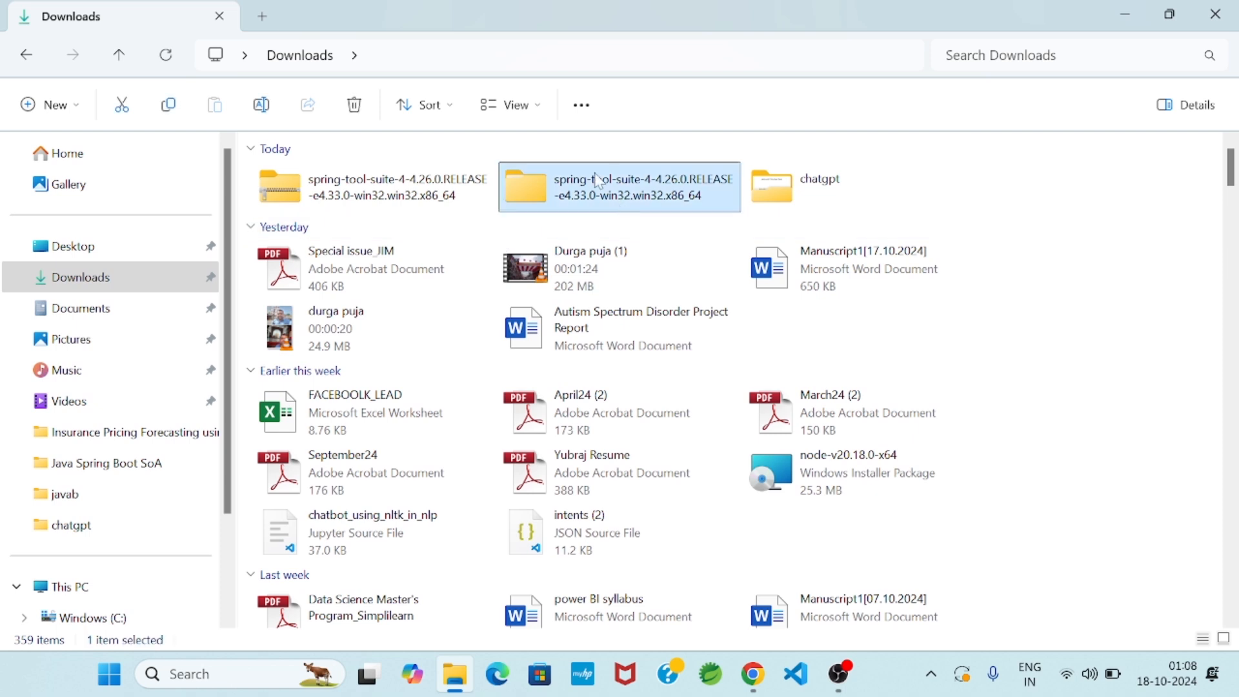
double_click(616, 189)
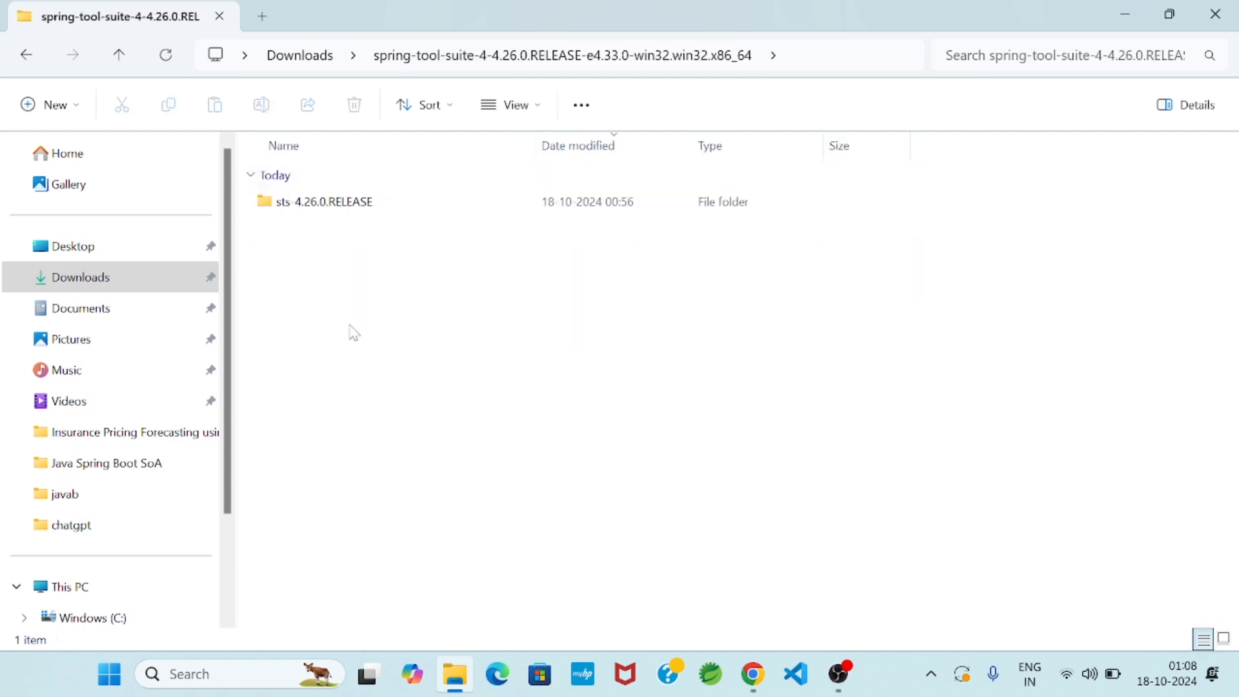
click(292, 209)
double_click(292, 209)
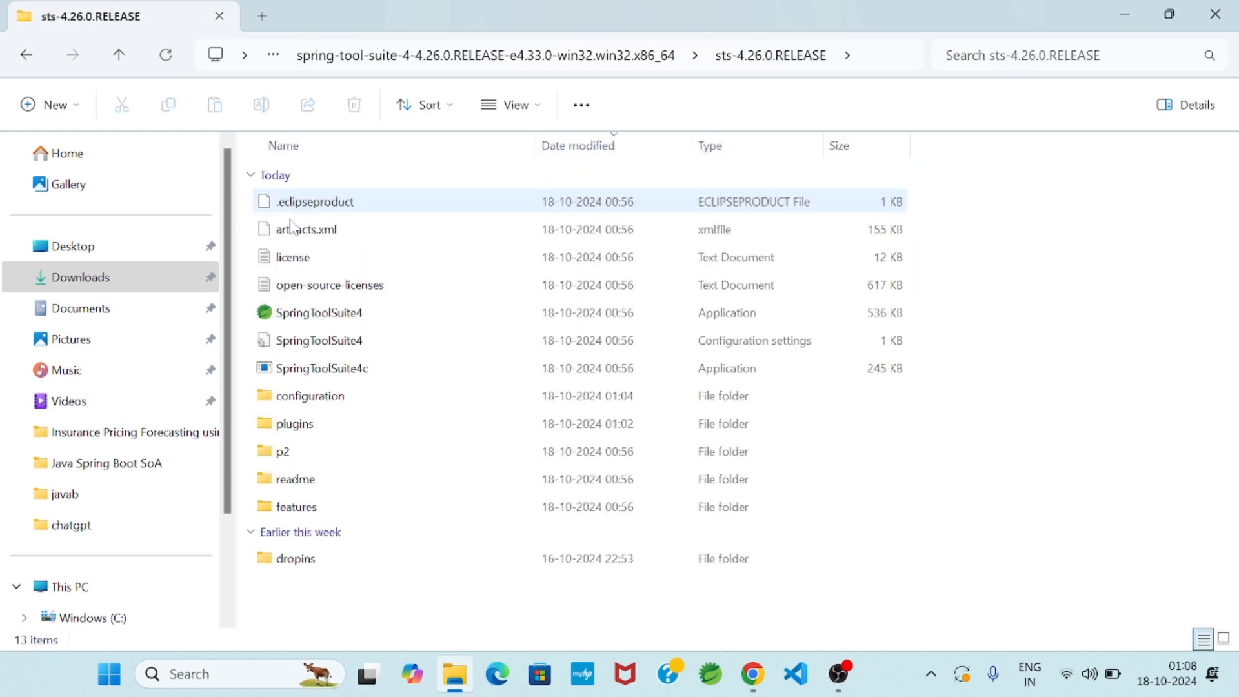
click(332, 320)
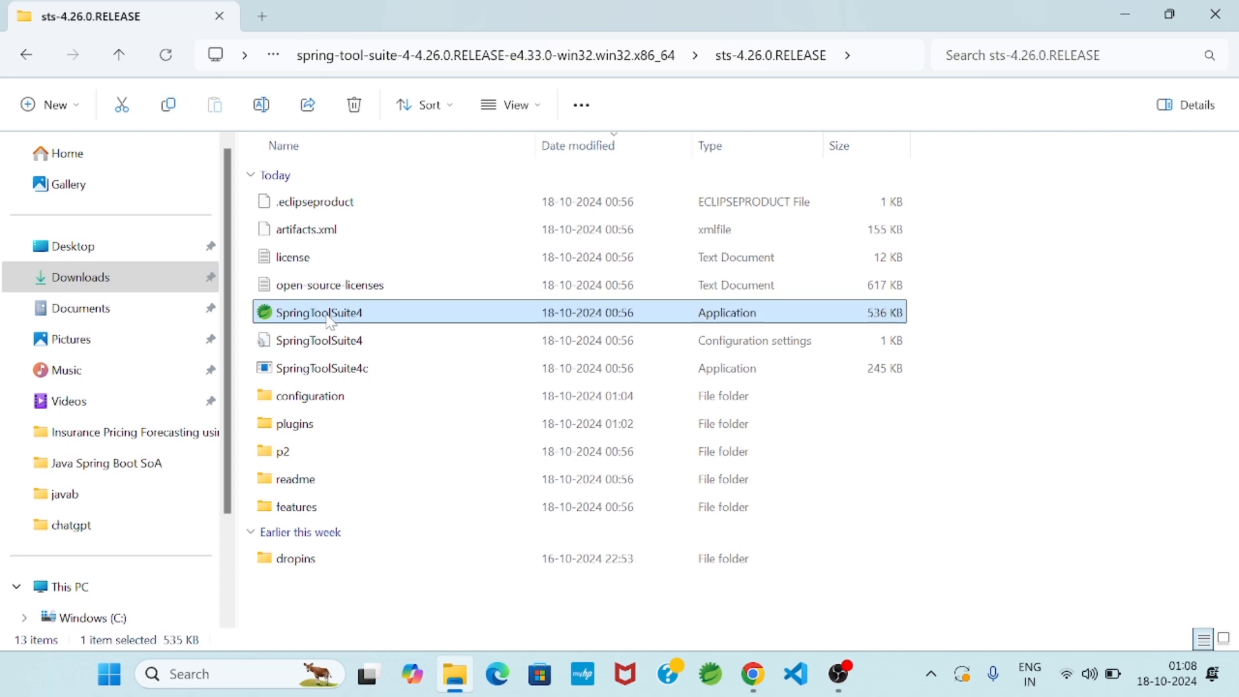
double_click(332, 319)
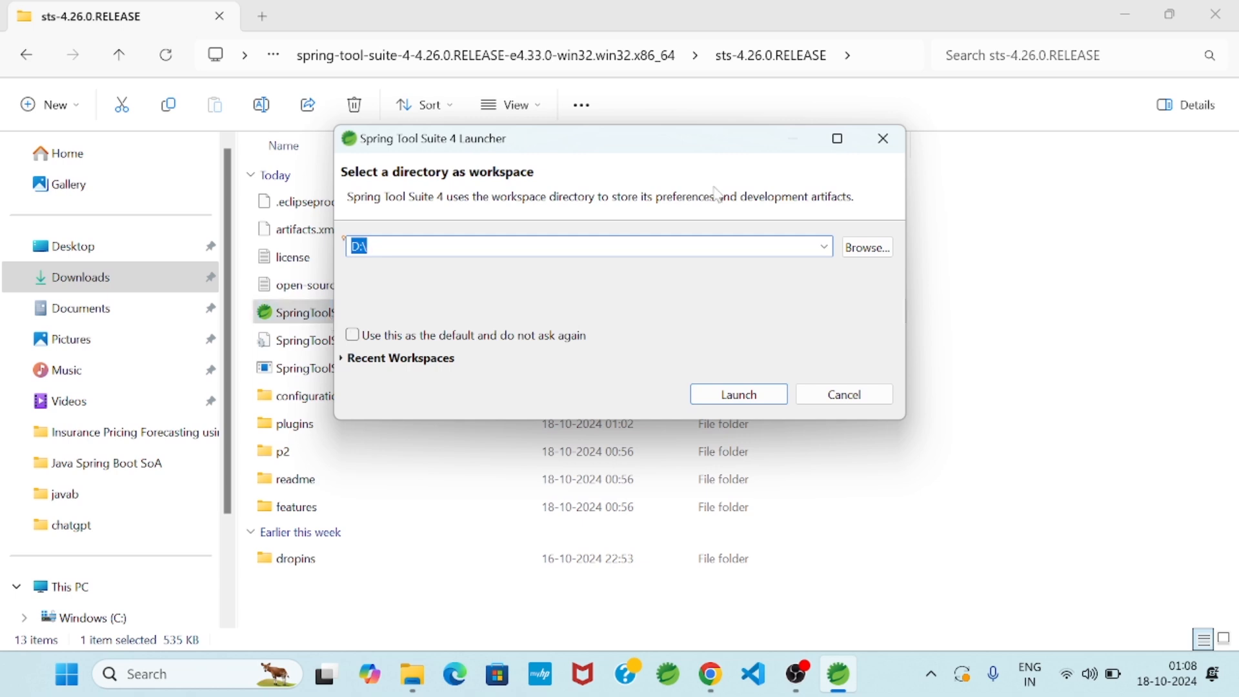
Set the workspace directory to the Spring Boot folder on New Volume (E:)
click(867, 247)
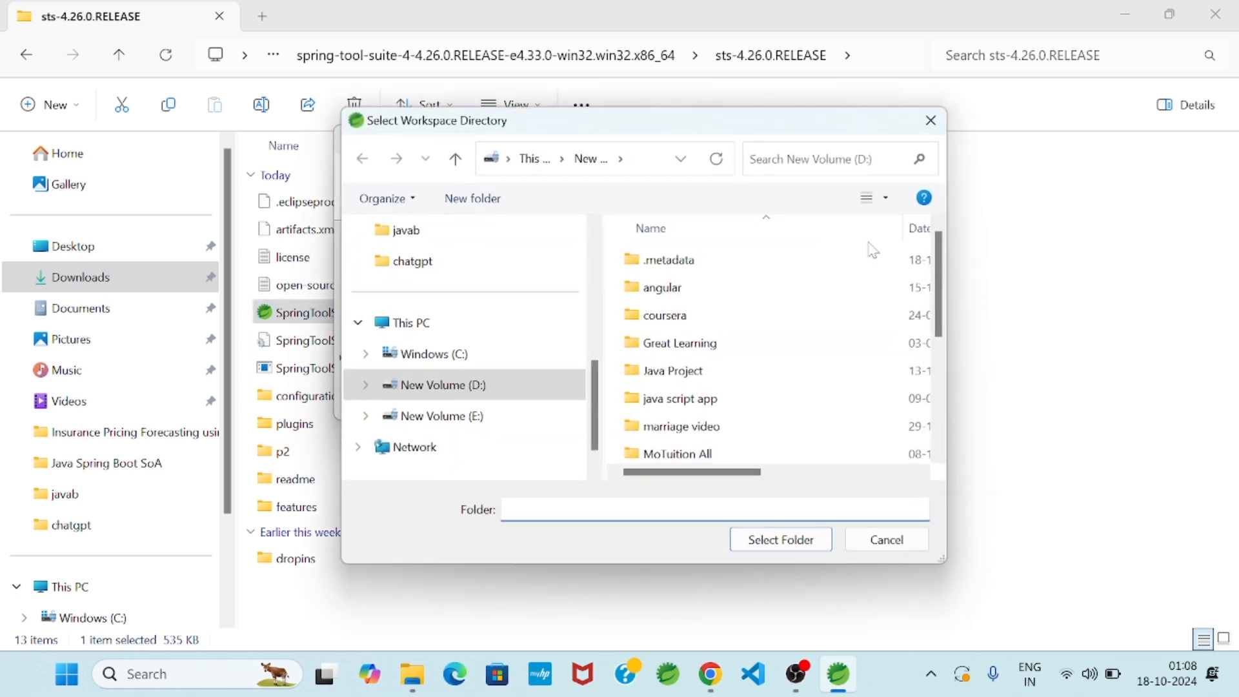
click(574, 416)
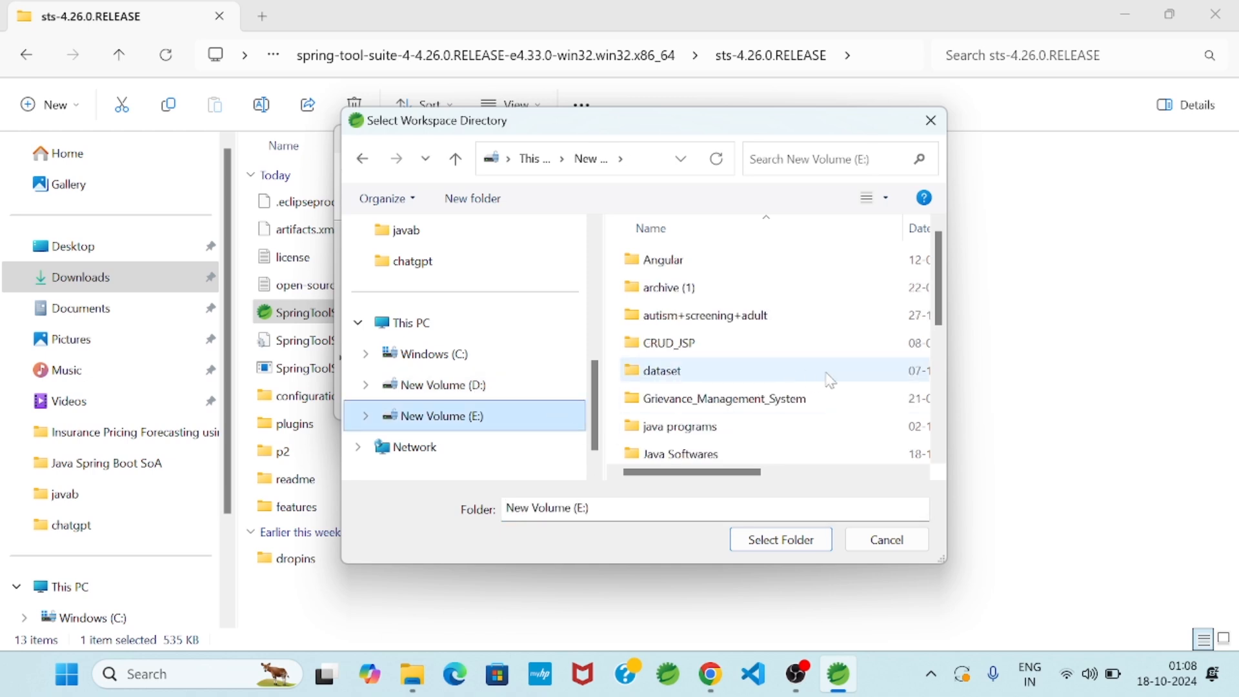
scroll(830, 381, down, 2)
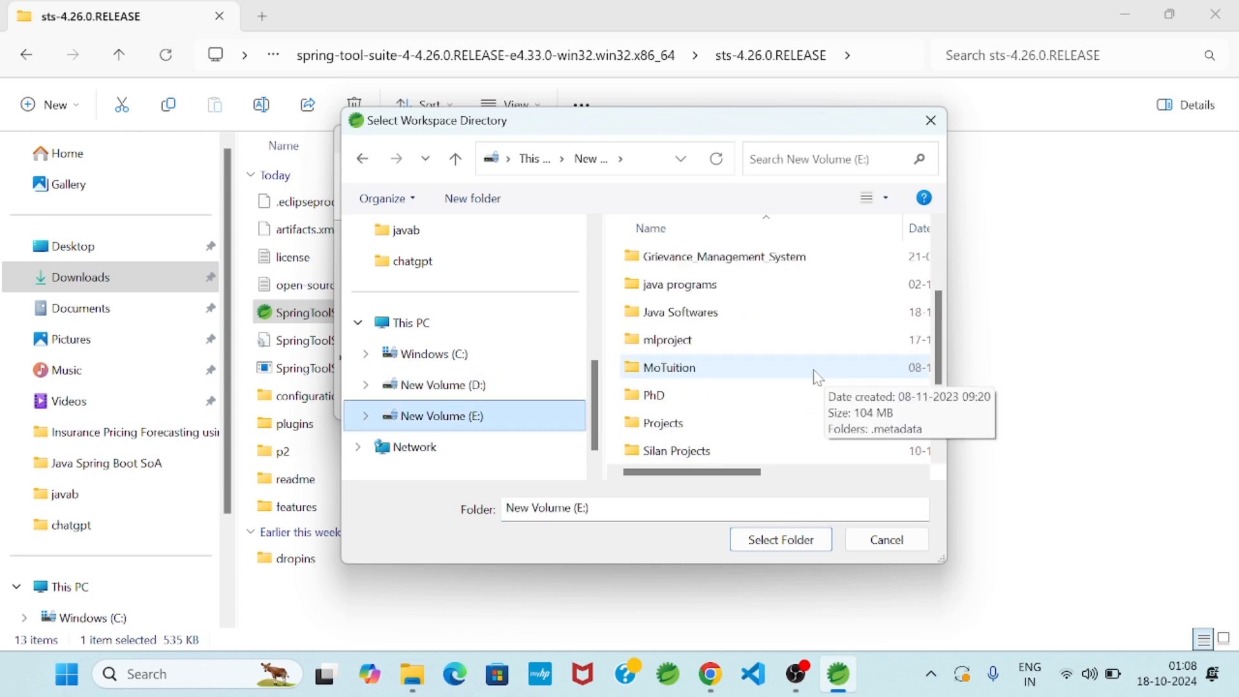
scroll(818, 377, up, 2)
scroll(818, 377, down, 3)
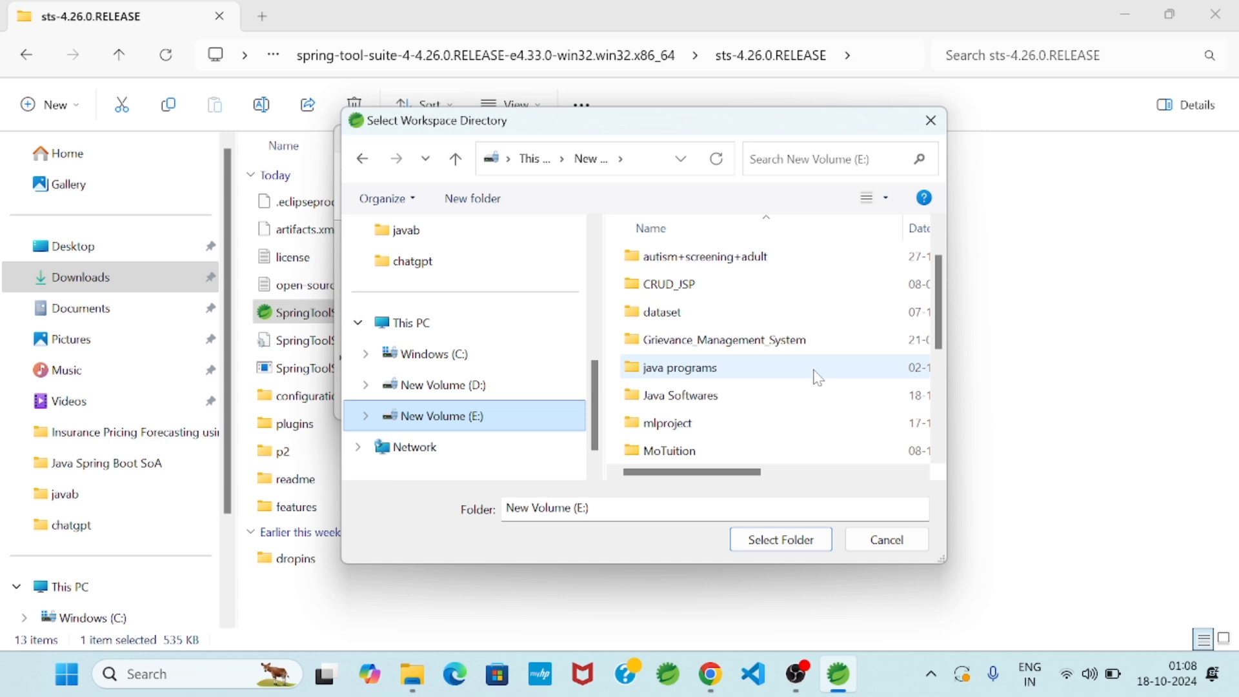
click(702, 392)
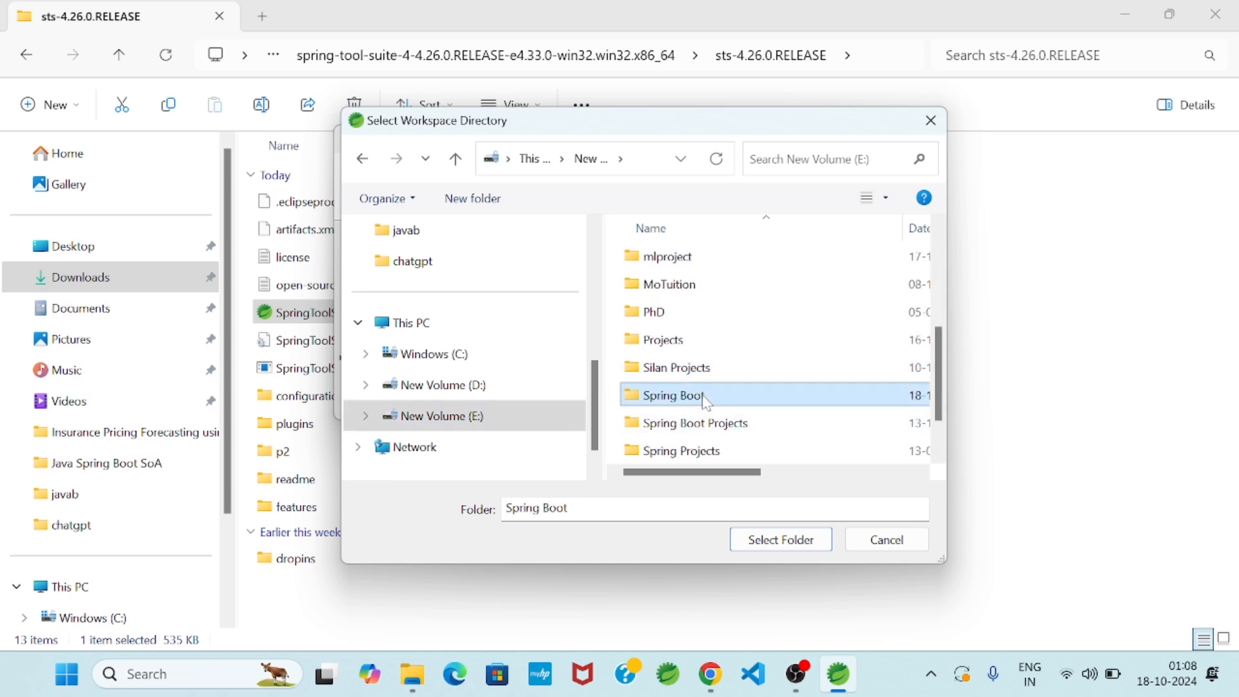
click(752, 542)
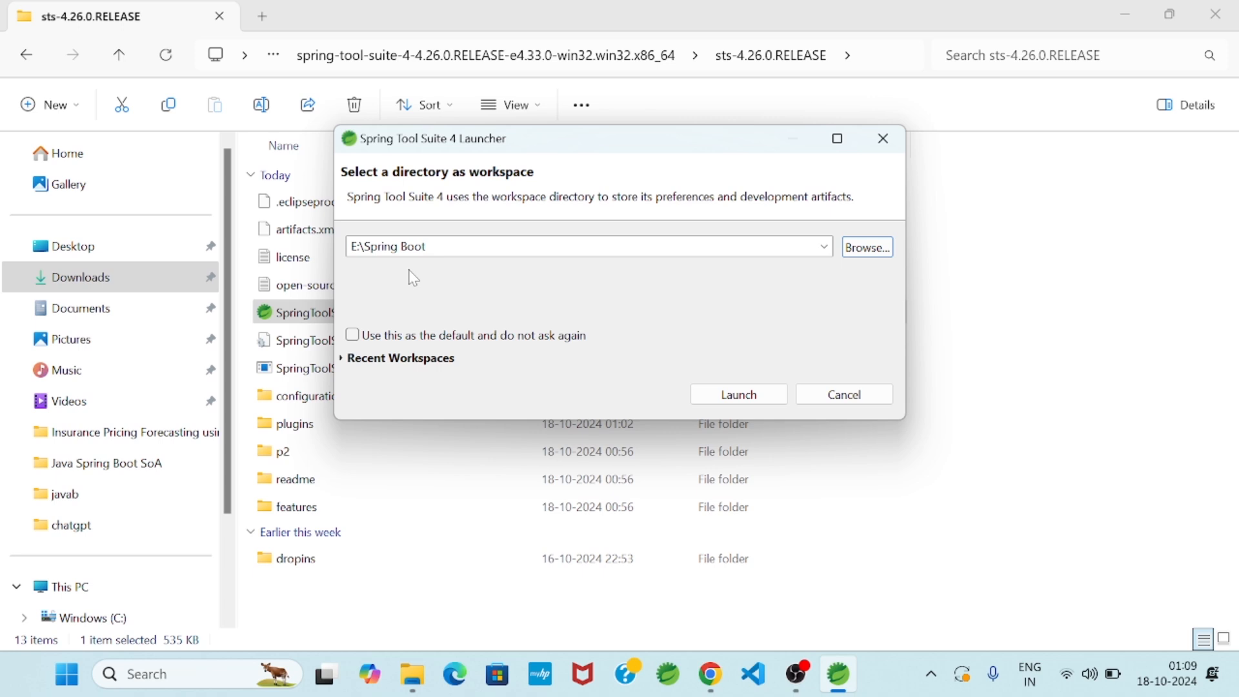
Launch the E:\Spring Boot workspace and maximize the Spring Tool Suite window
click(739, 394)
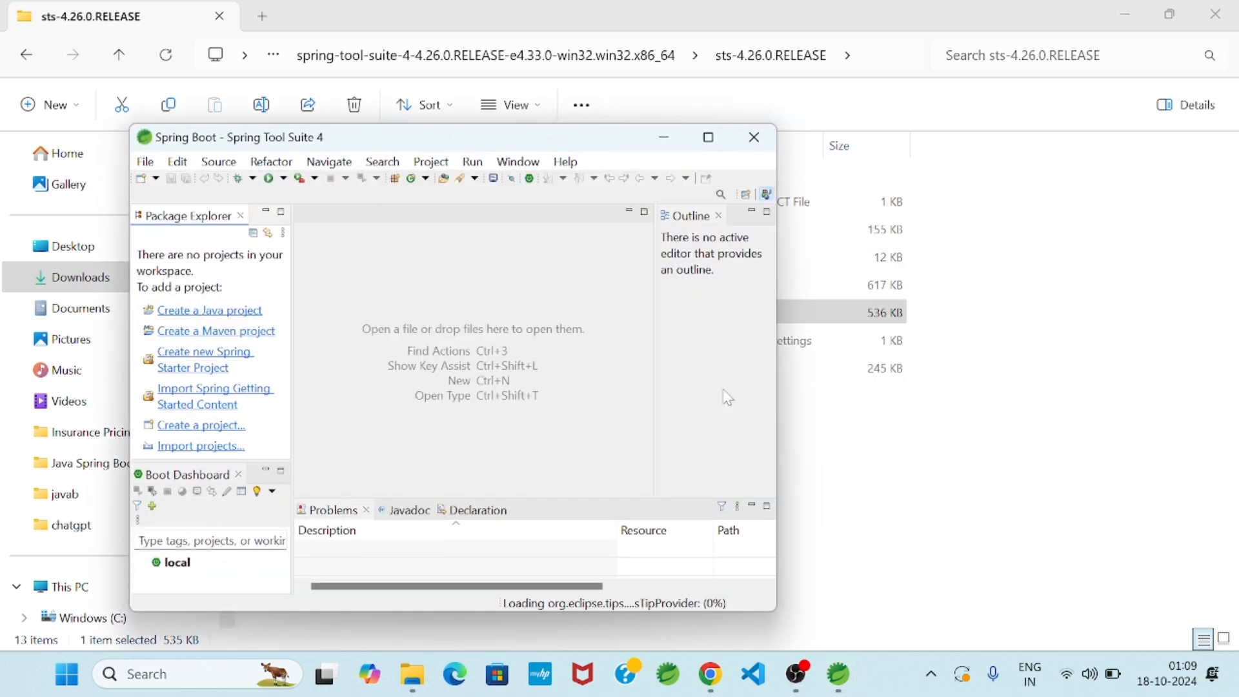
click(708, 137)
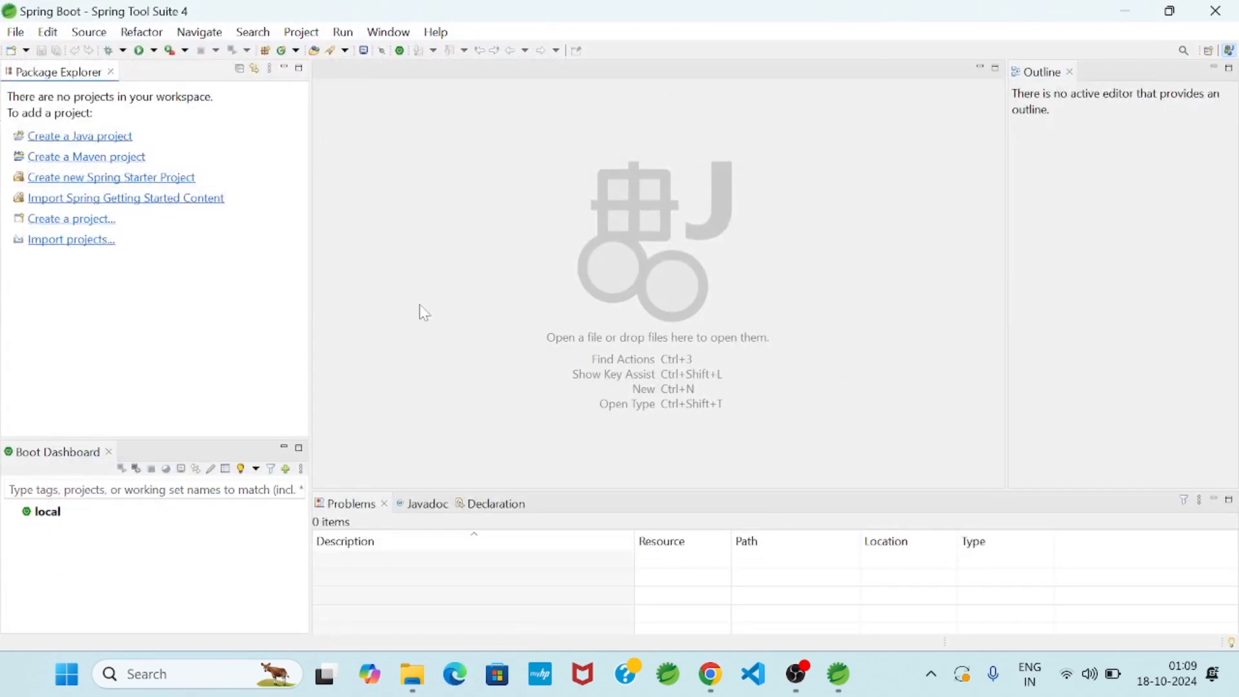